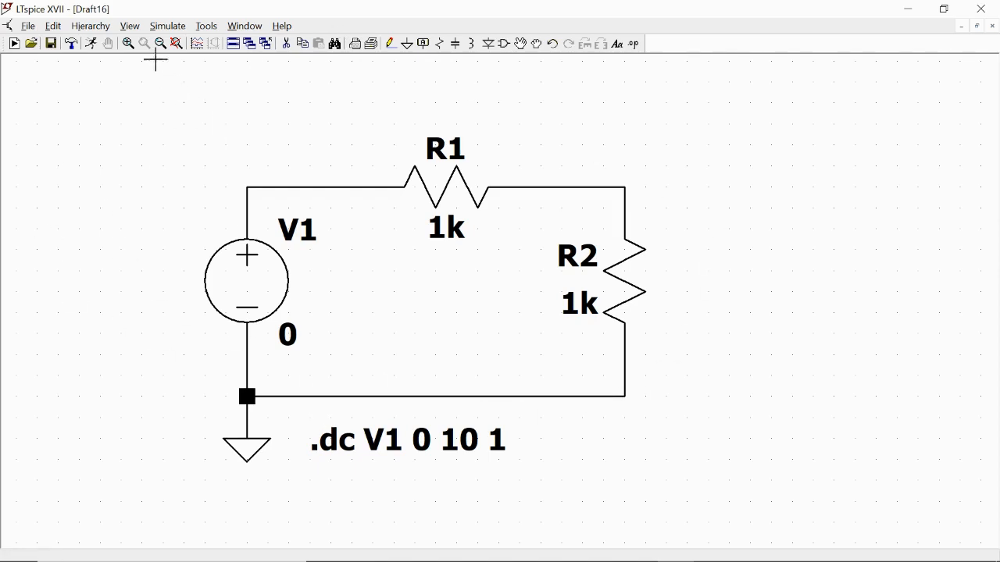
- Review the simulation command's DC sweep settings for source V1 without changing them
left_click(162, 31)
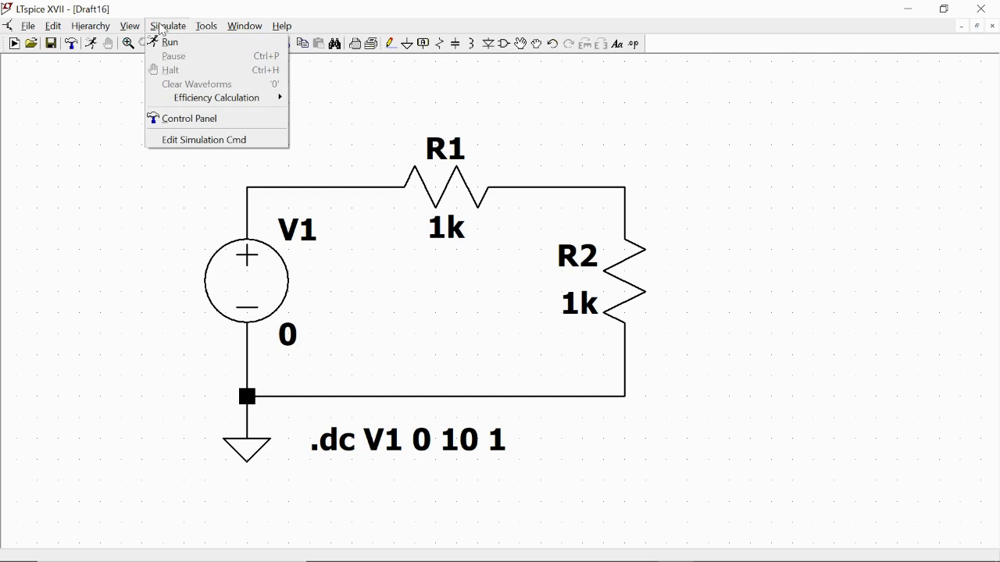
left_click(202, 141)
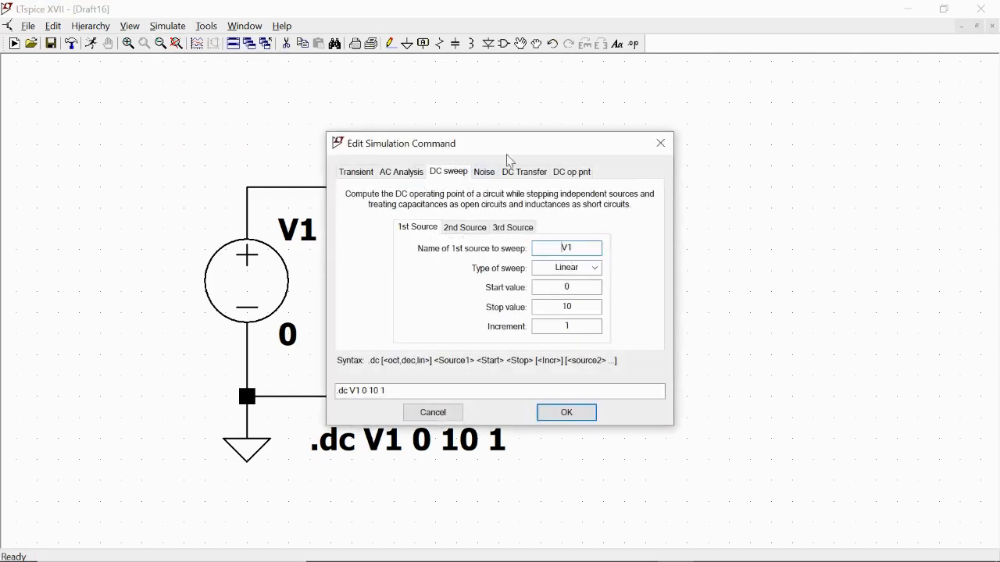
left_click_drag(518, 153, 724, 108)
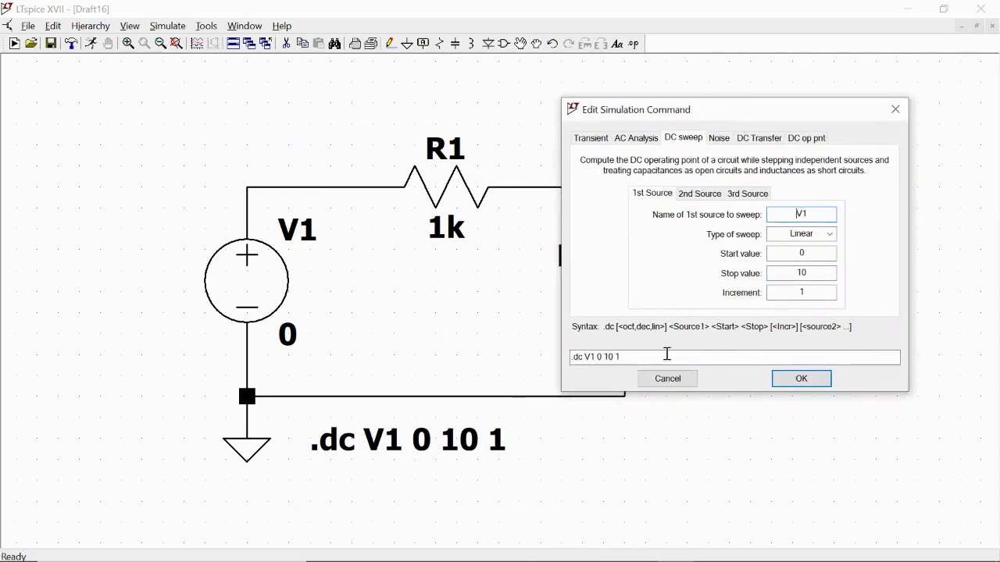
left_click(668, 378)
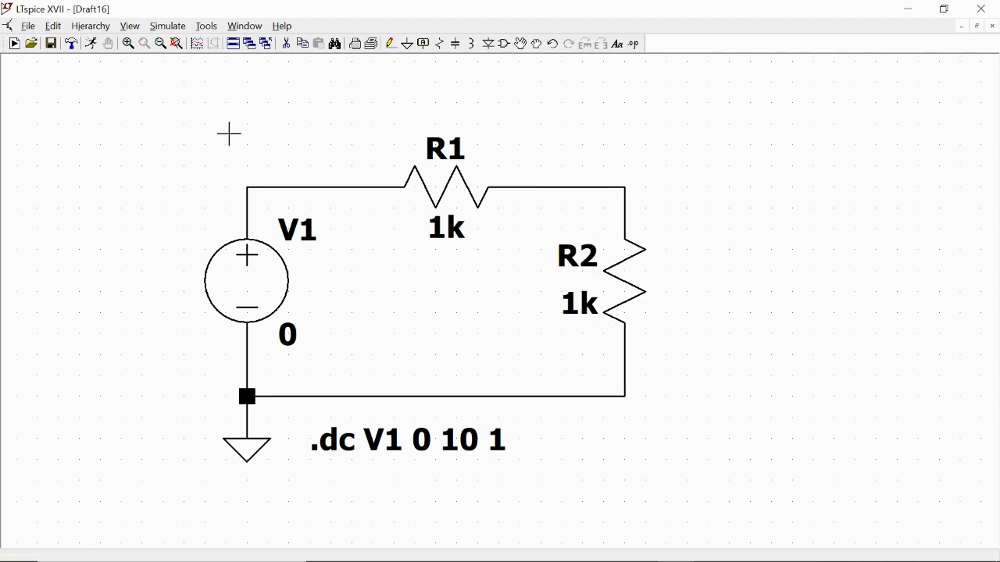
- Run the DC sweep simulation and plot the voltage at the node between R1 and R2
left_click(92, 45)
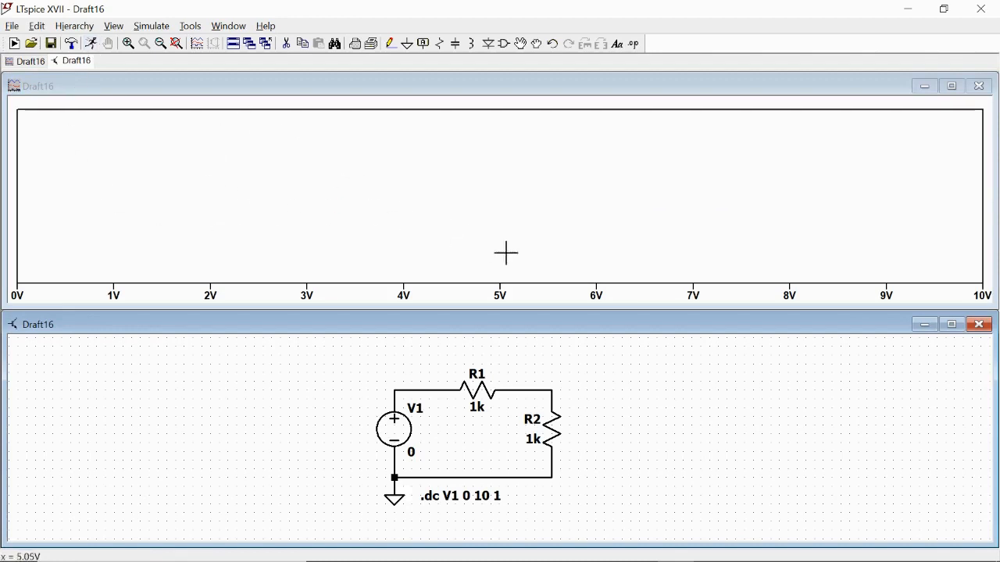
left_click(549, 385)
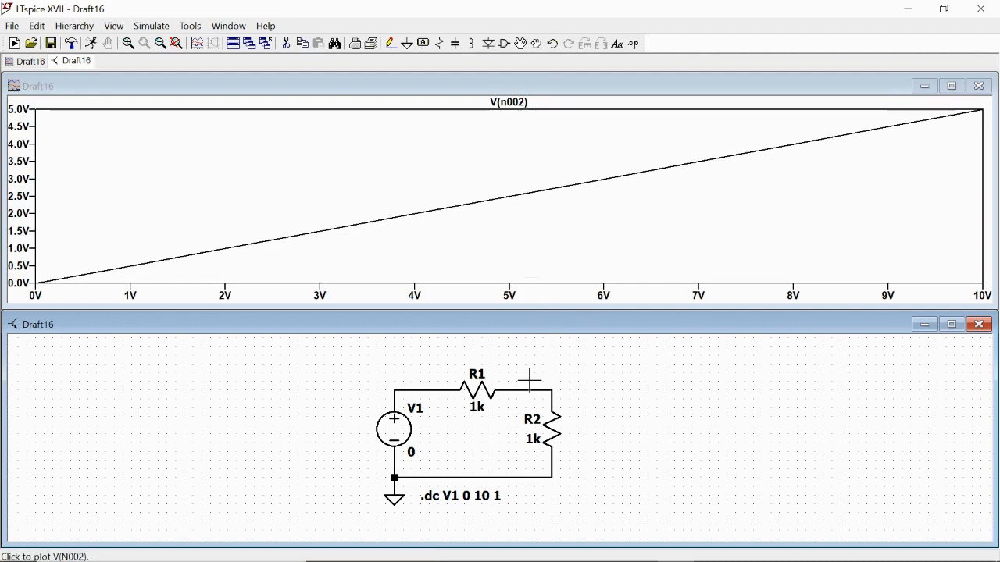
- Mark the data points on the plotted V(n002) trace
right_click(503, 198)
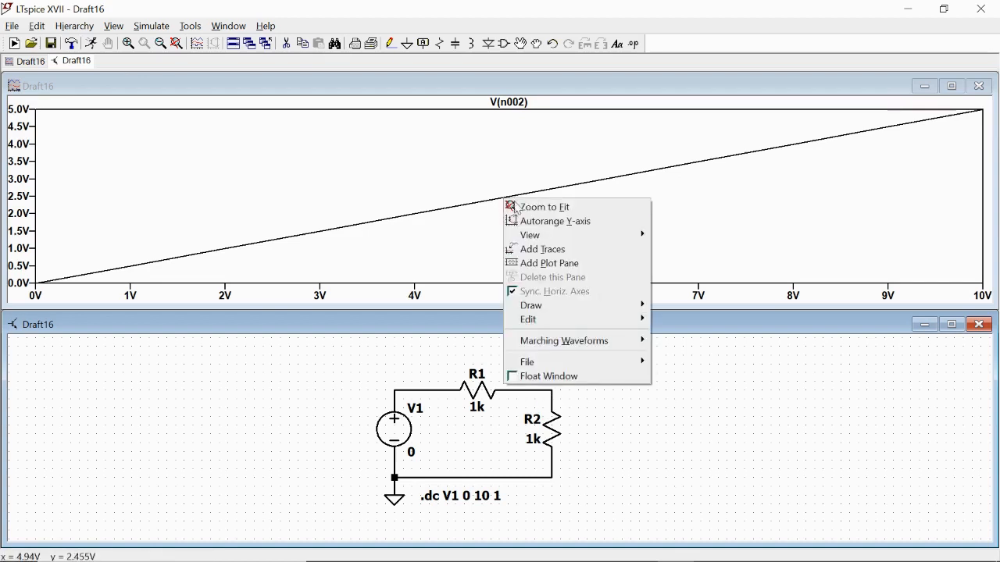
mouse_move(575, 240)
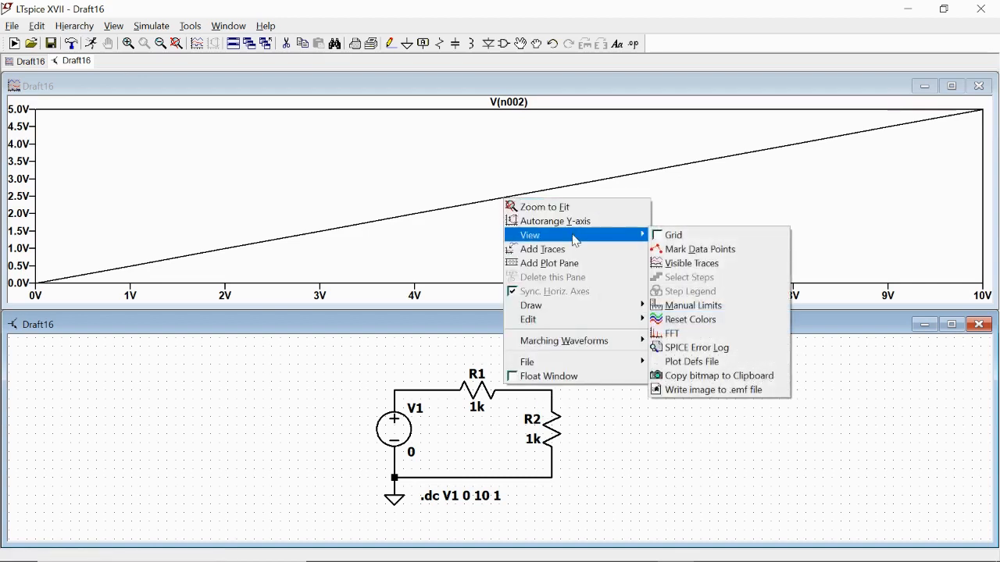
left_click(693, 250)
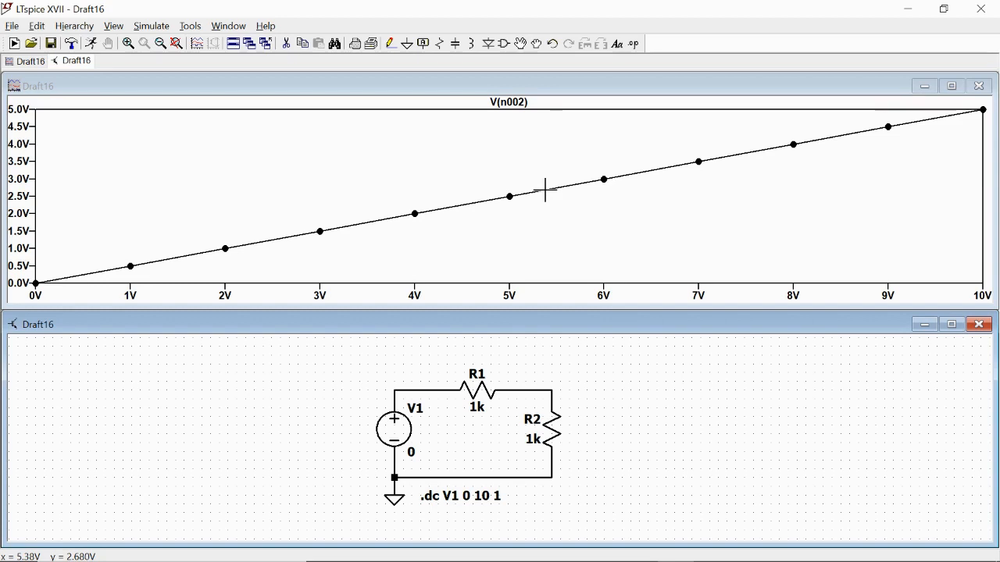
- Export the V(n002) waveform as text to Draft16.txt in the LTspiceXVII documents folder
right_click(488, 170)
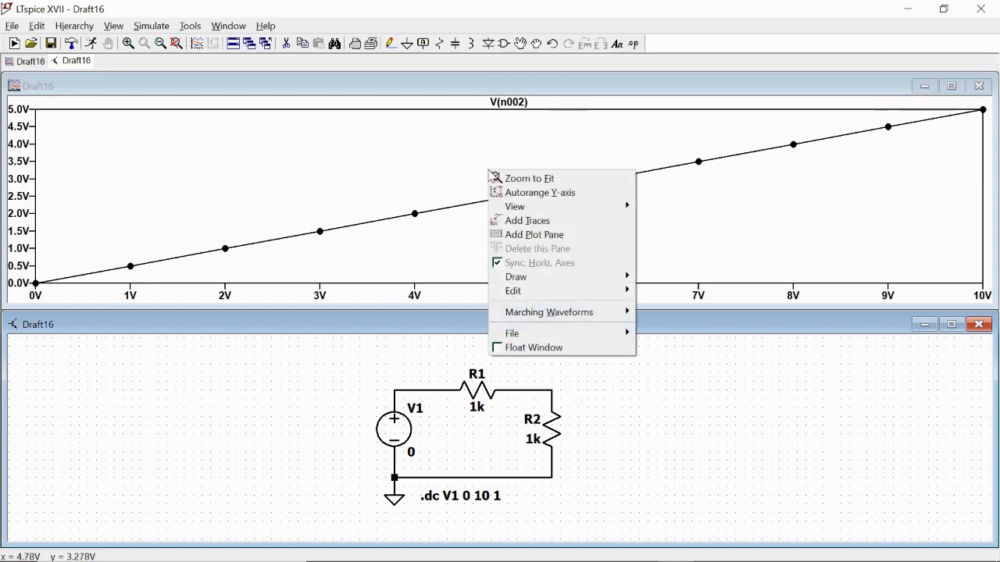
mouse_move(596, 333)
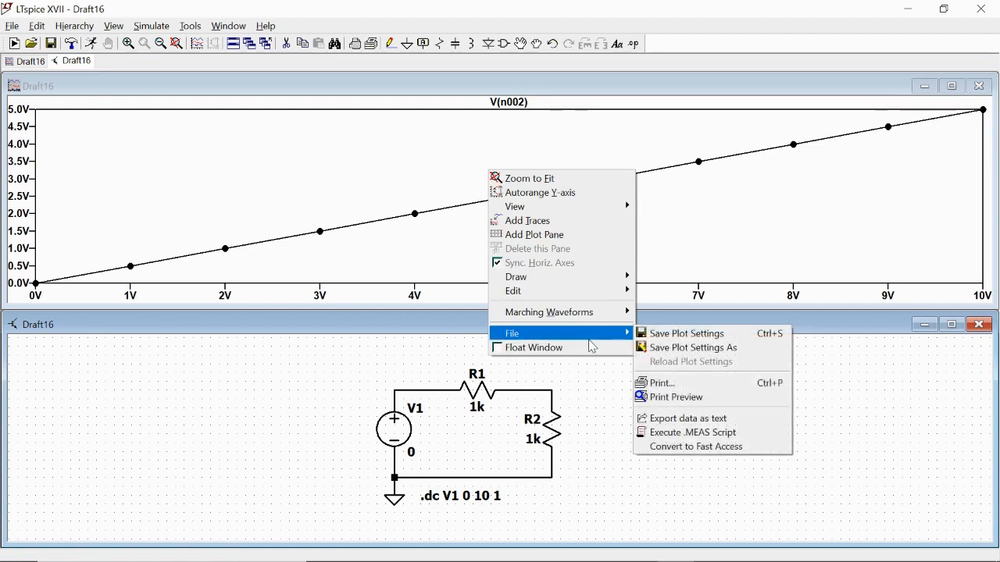
left_click(731, 423)
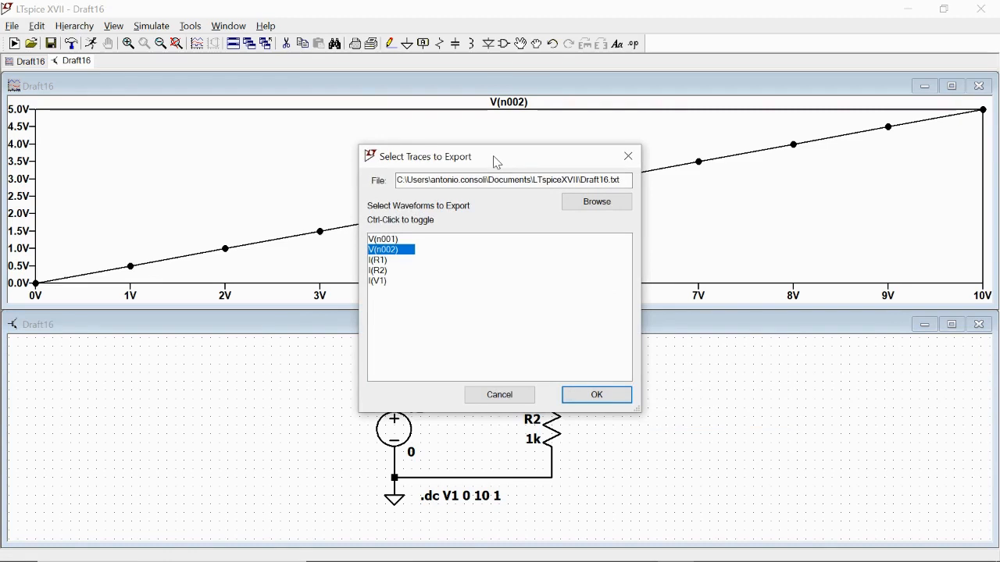
left_click_drag(398, 181, 581, 180)
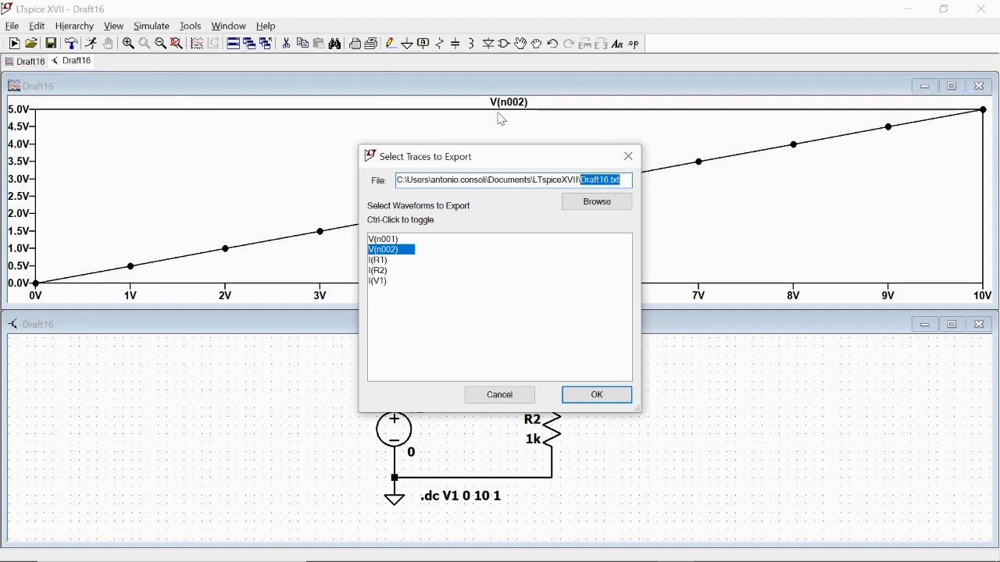
left_click(559, 180)
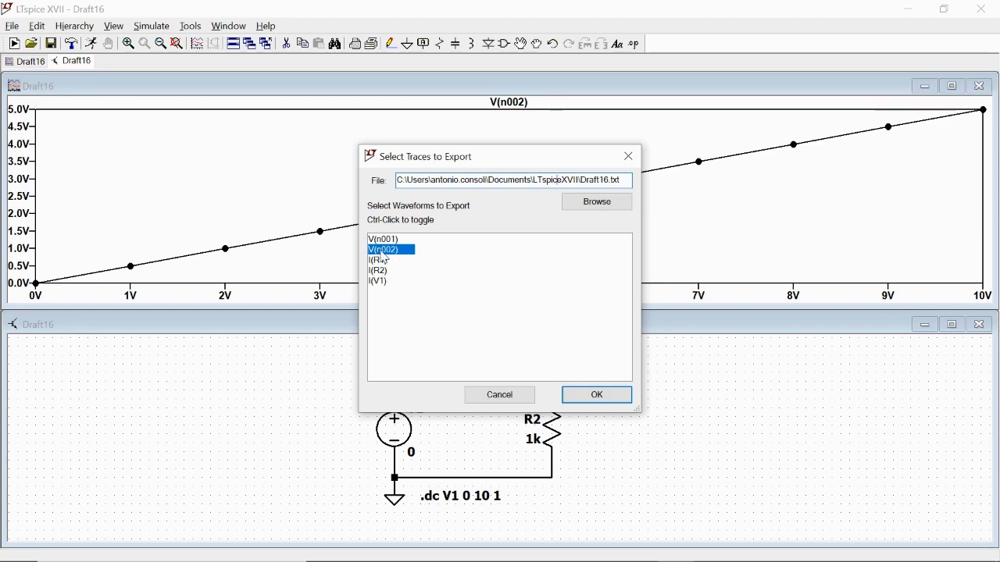
left_click(598, 396)
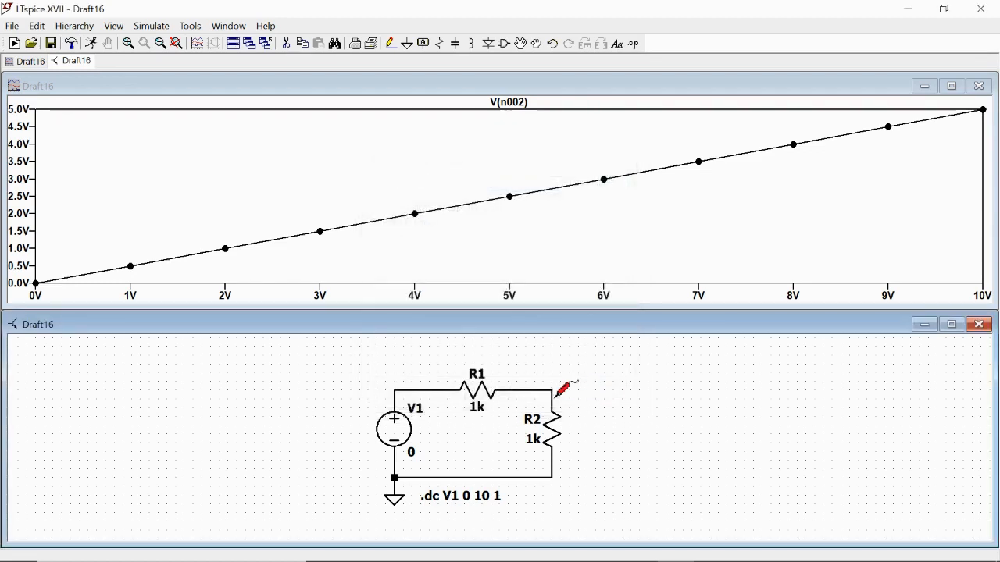
- Switch to File Explorer and open the exported Draft16 text file from the LTspiceXVII folder
mouse_move(375, 559)
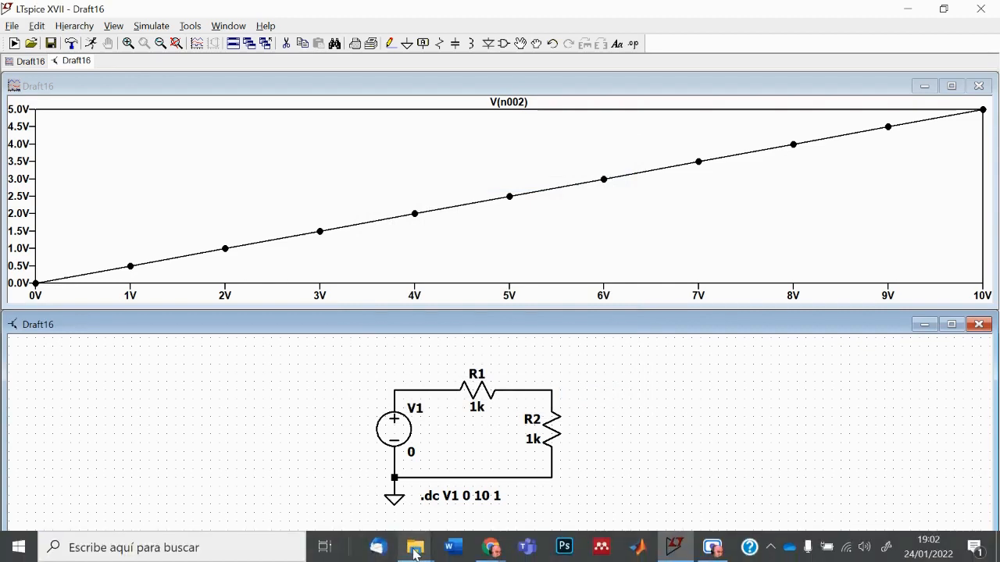
mouse_move(414, 553)
left_click(453, 485)
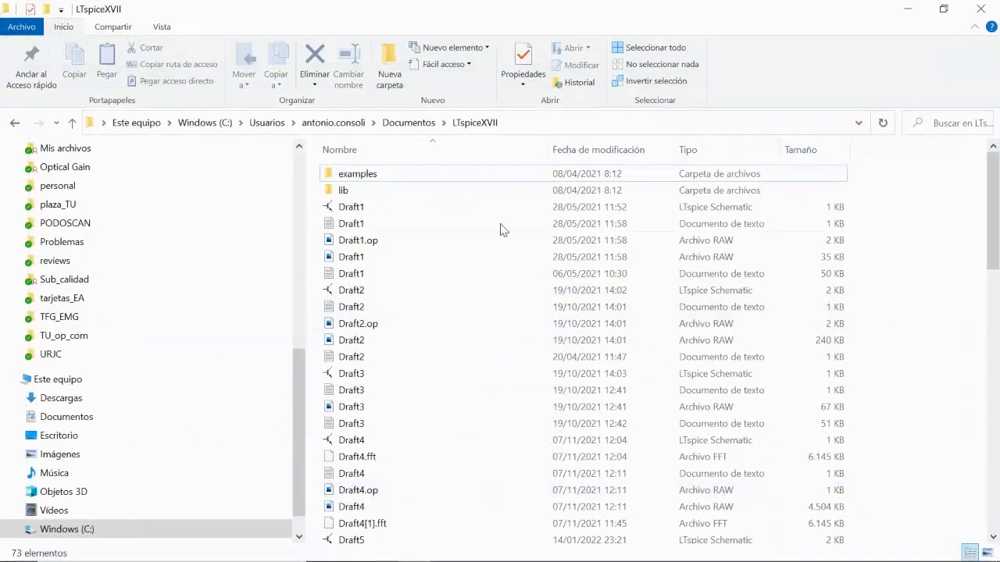
left_click_drag(990, 203, 976, 495)
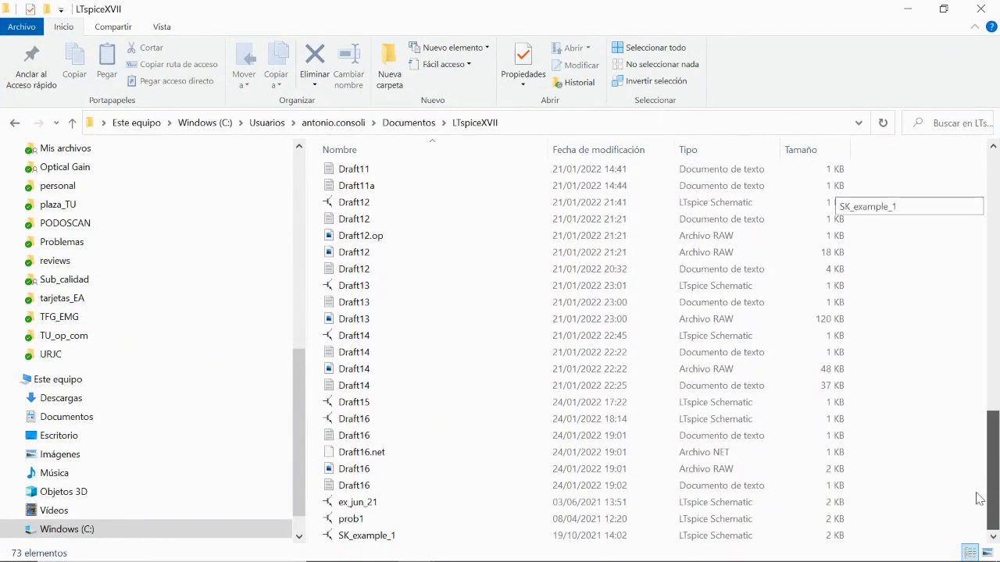
double_click(370, 486)
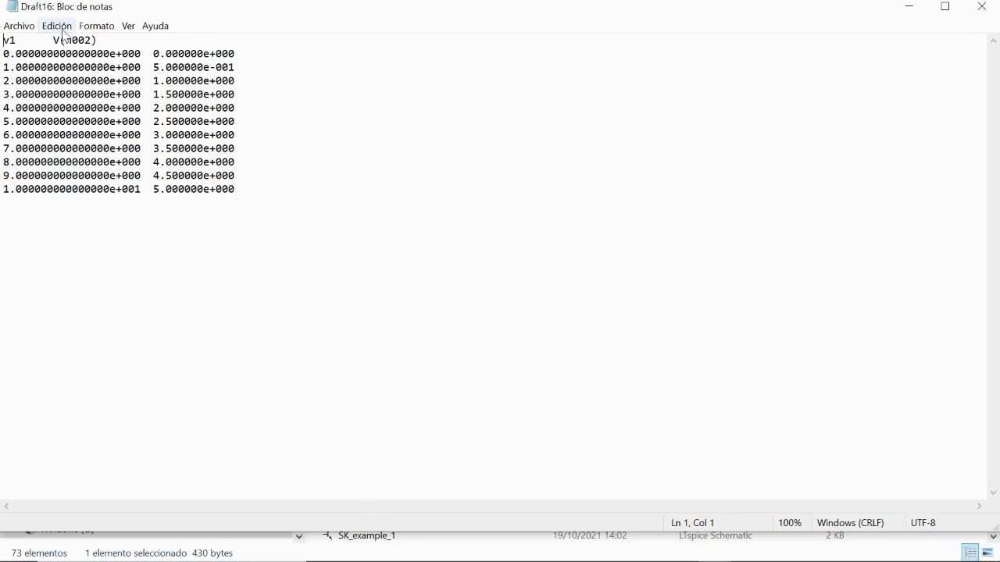
- Examine how the v1 and V(n002) columns are separated in the header and first data row
left_click_drag(53, 41, 31, 41)
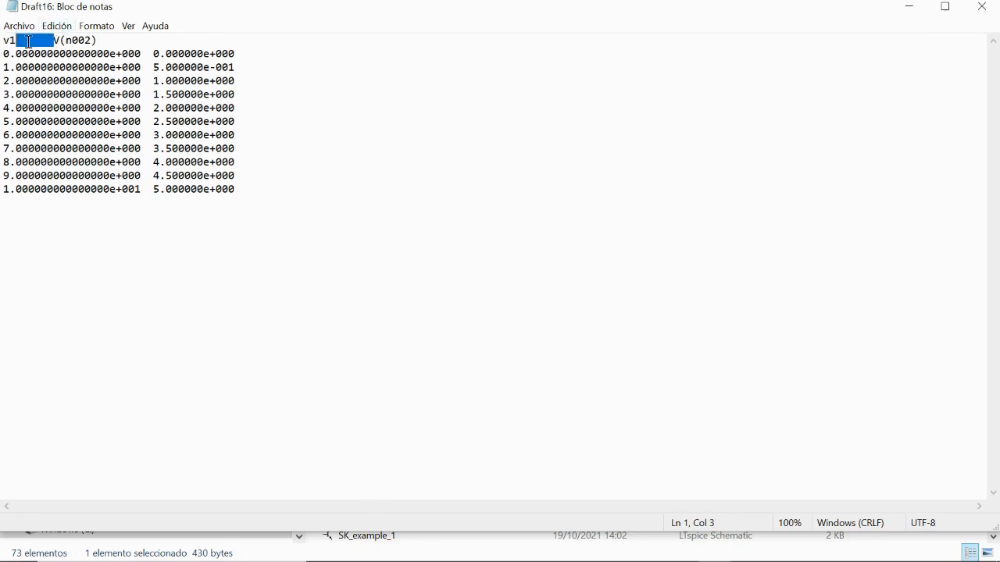
double_click(52, 41)
left_click_drag(151, 57, 142, 55)
left_click(154, 55)
left_click(64, 55)
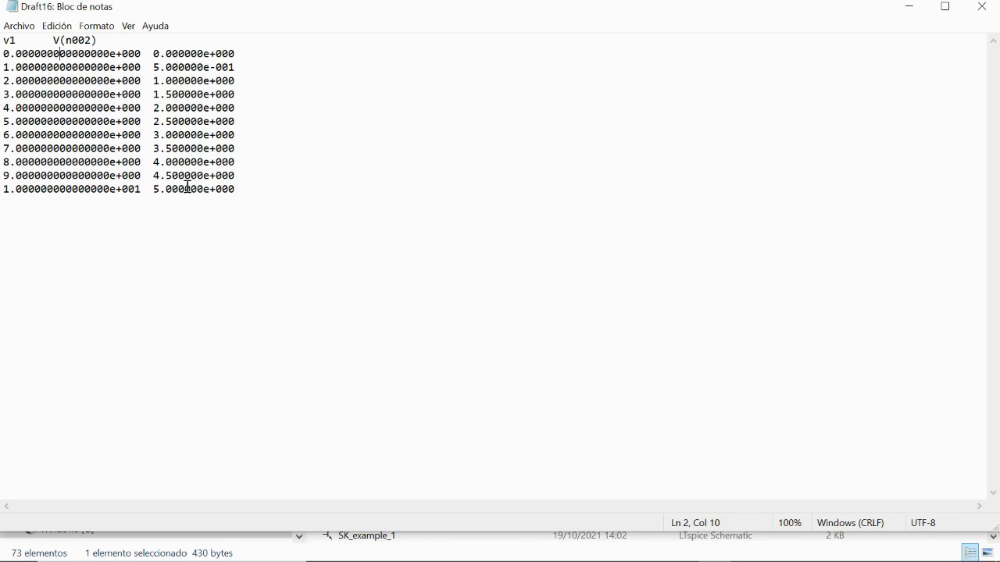
- Copy the whole exported table from the text file into a new Excel workbook, starting at cell A1
left_click_drag(255, 188, 3, 39)
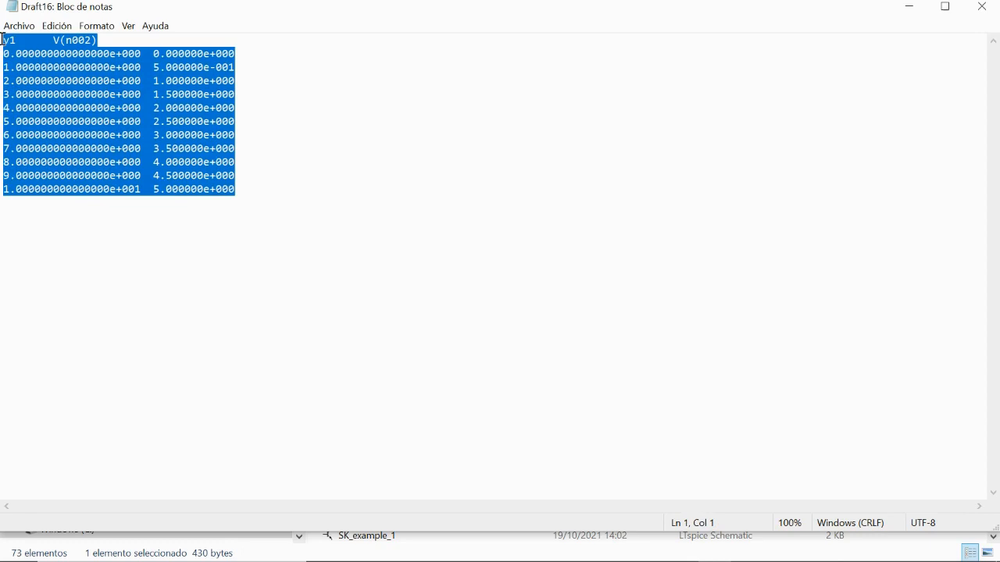
mouse_move(191, 560)
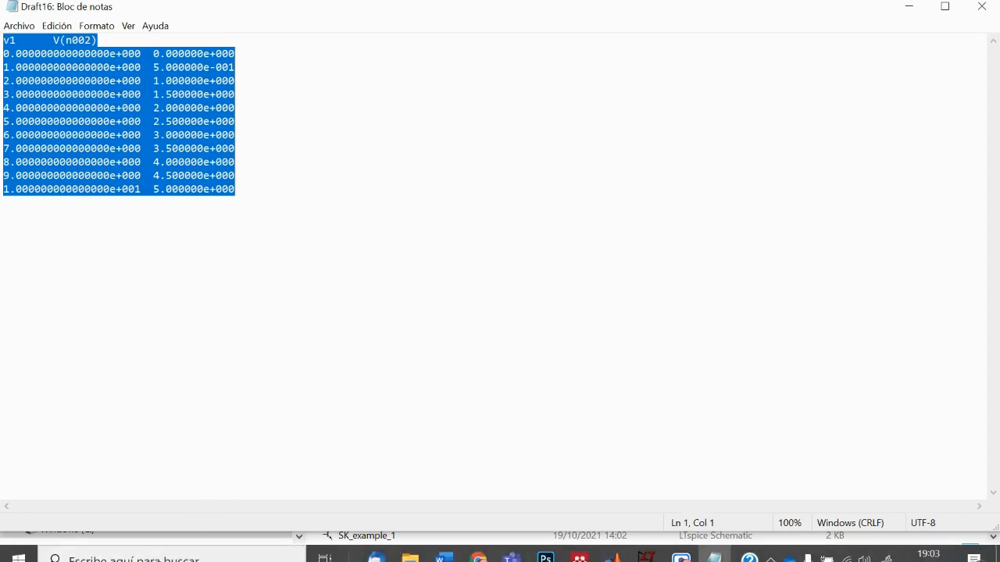
left_click(166, 548)
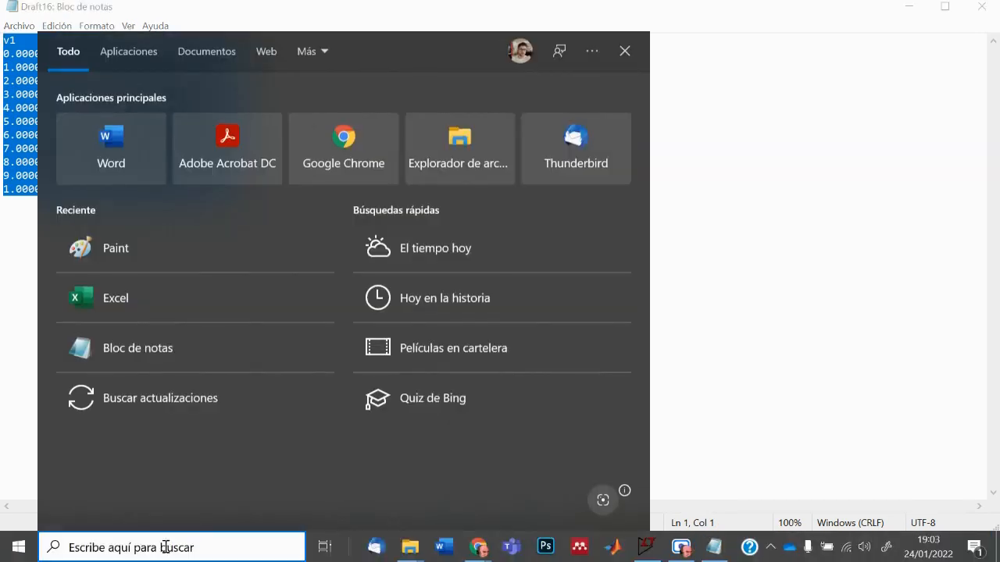
type("excel")
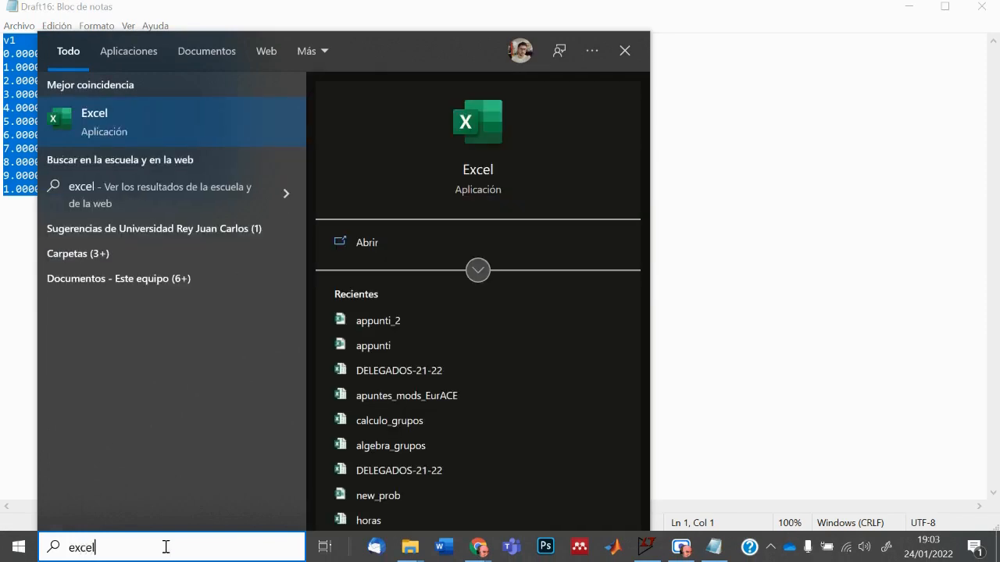
key("Return")
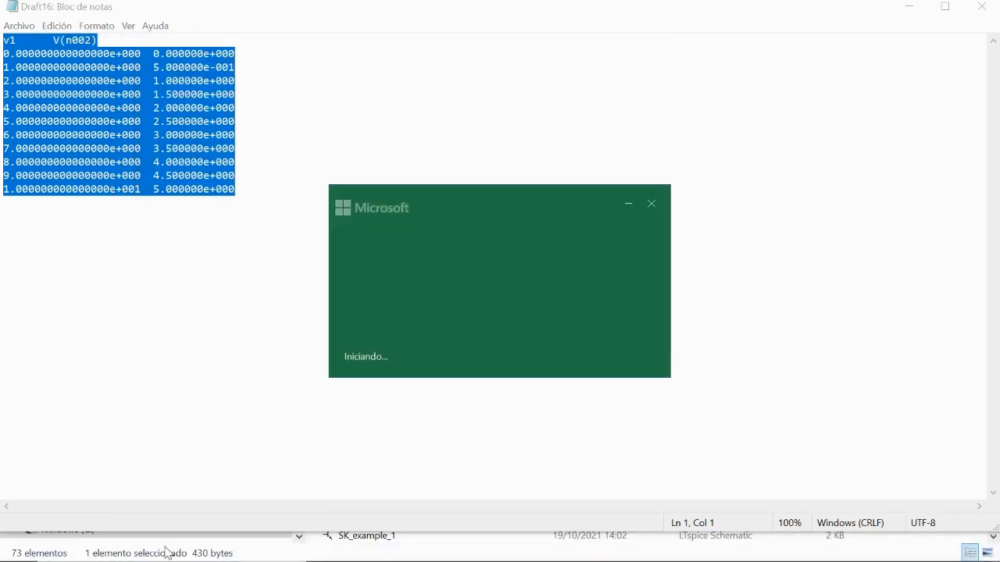
left_click(523, 327)
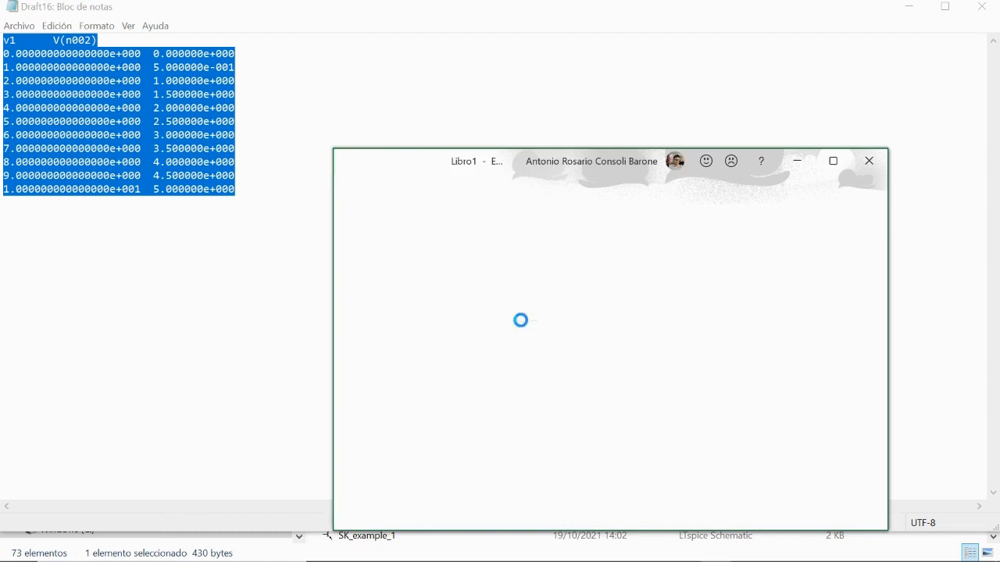
left_click(831, 161)
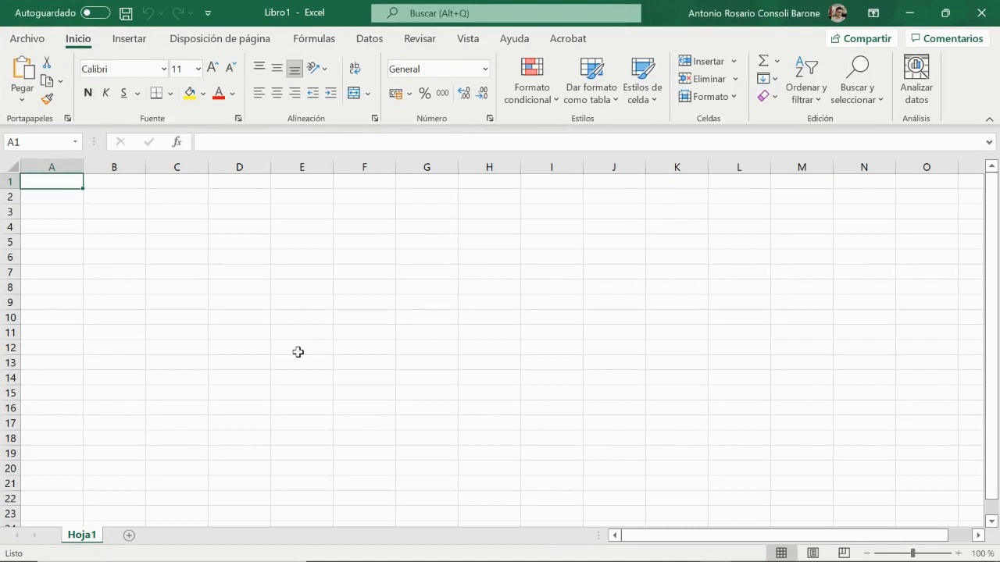
type("v1\tV(n002) 0.00E+00\t0.00E+00 1.00E+00\t5.00E-01 2.00E+00\t1.00E+00 3.00E+00\t1.50E+00 4.00E+00\t2.00E+00 5.00E+00\t2.50E+00 6.00E+00\t3.00E+00 7.00E+00\t3.50E+00 8.00E+00\t4.00E+00 9.00E+00\t4.50E+00 1.00E+01\t5.00E+00")
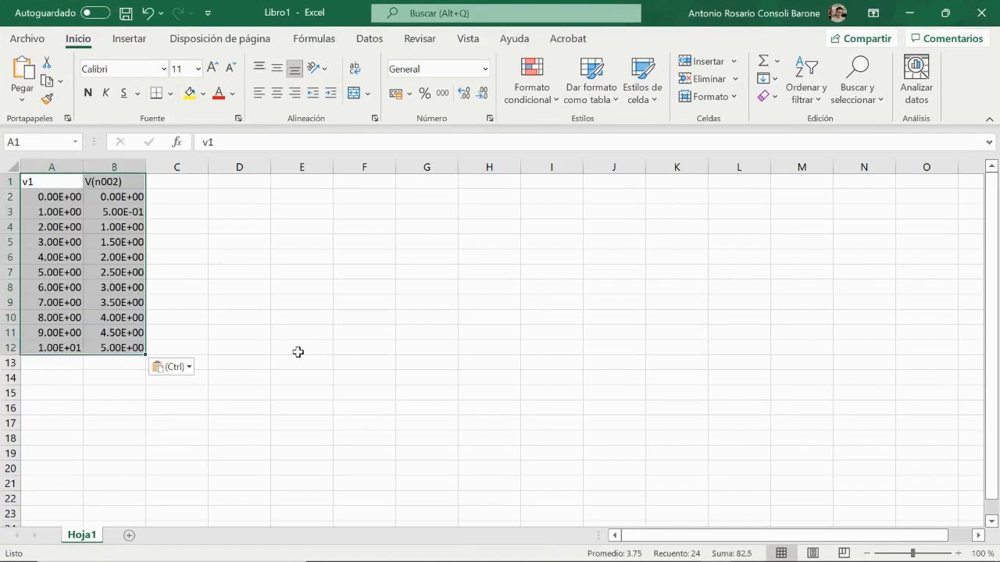
- Format the data in cells A2:B12 as Número with 2 decimal places
left_click(54, 182)
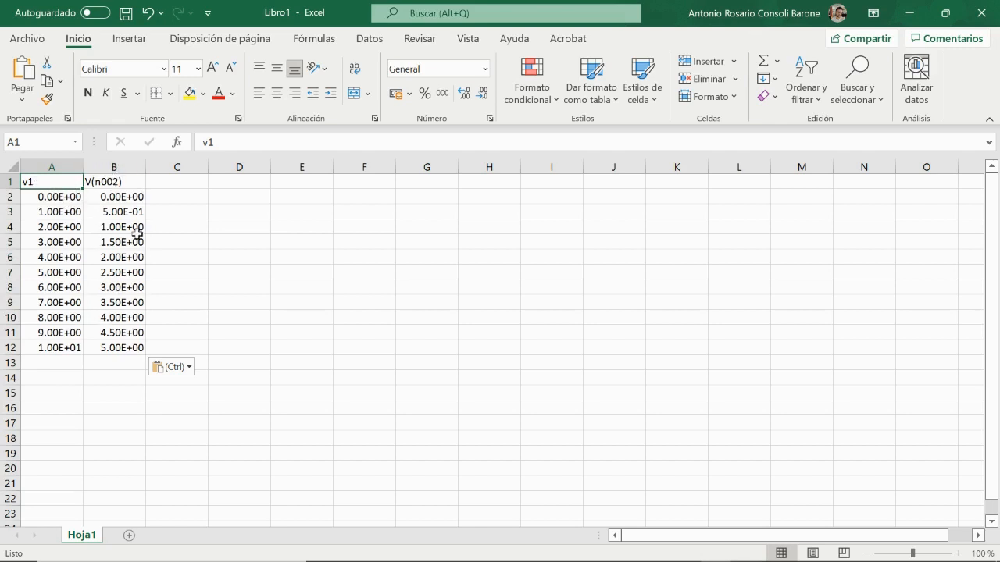
left_click(43, 197)
left_click_drag(43, 197, 110, 348)
right_click(114, 258)
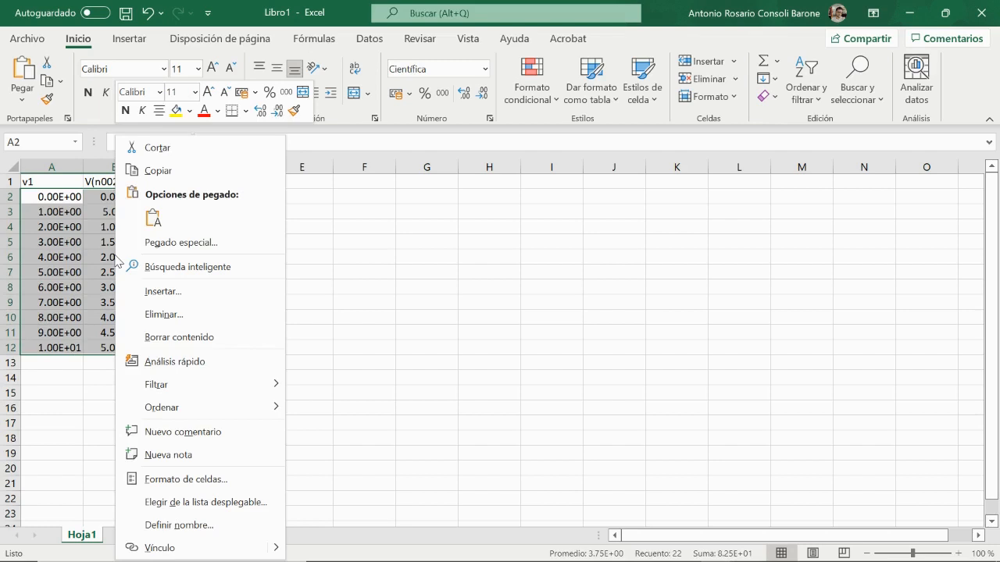
left_click(186, 479)
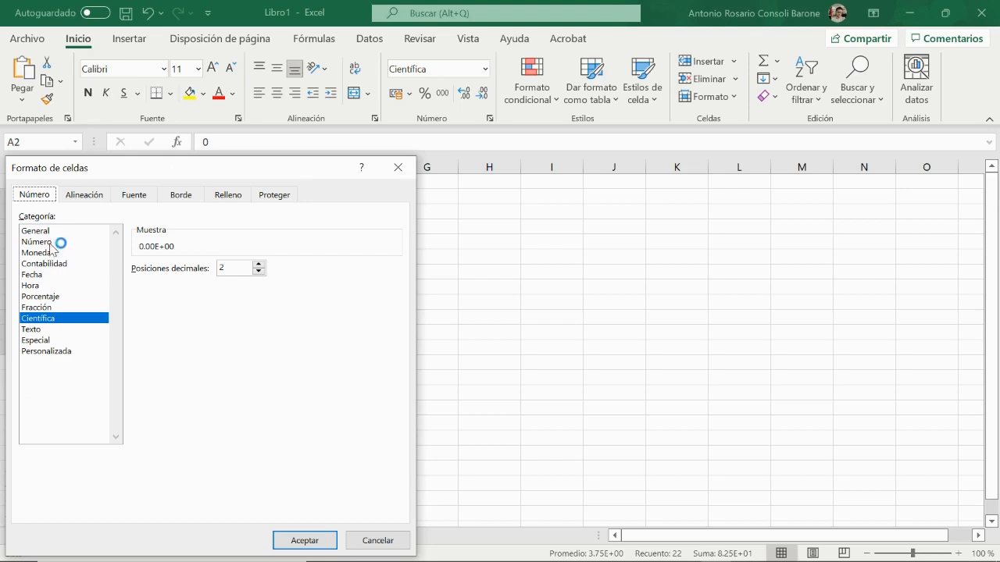
left_click(55, 242)
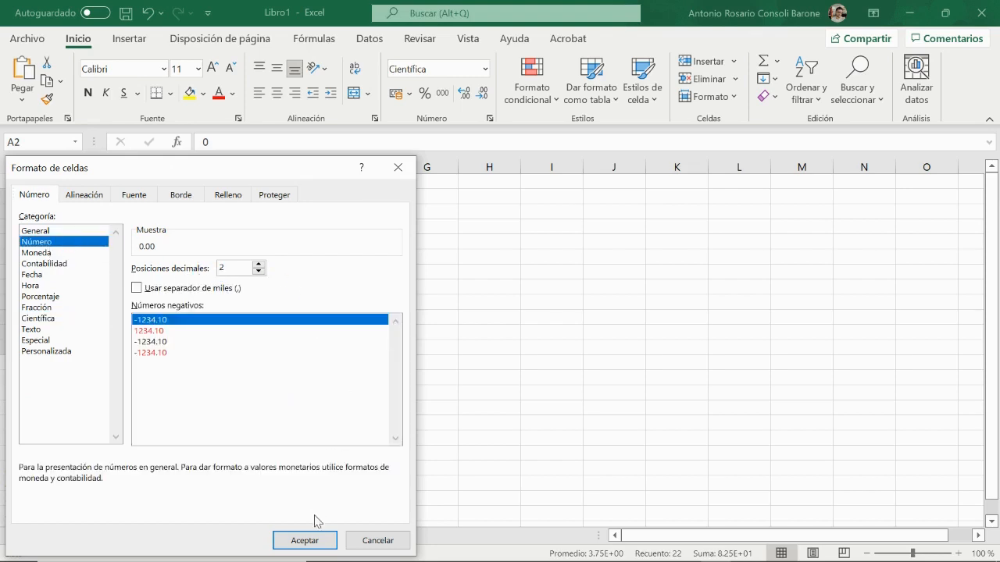
left_click(317, 541)
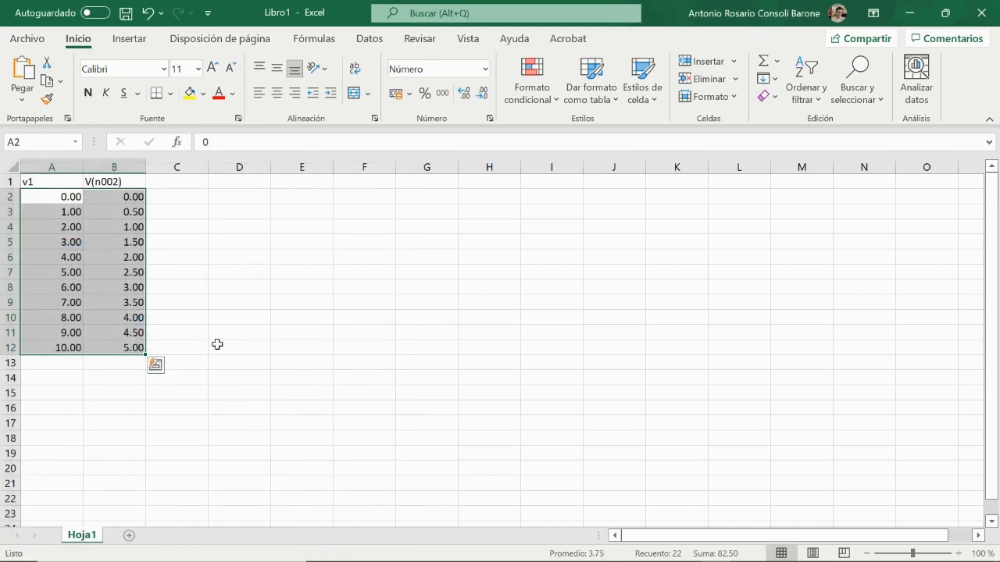
left_click(321, 361)
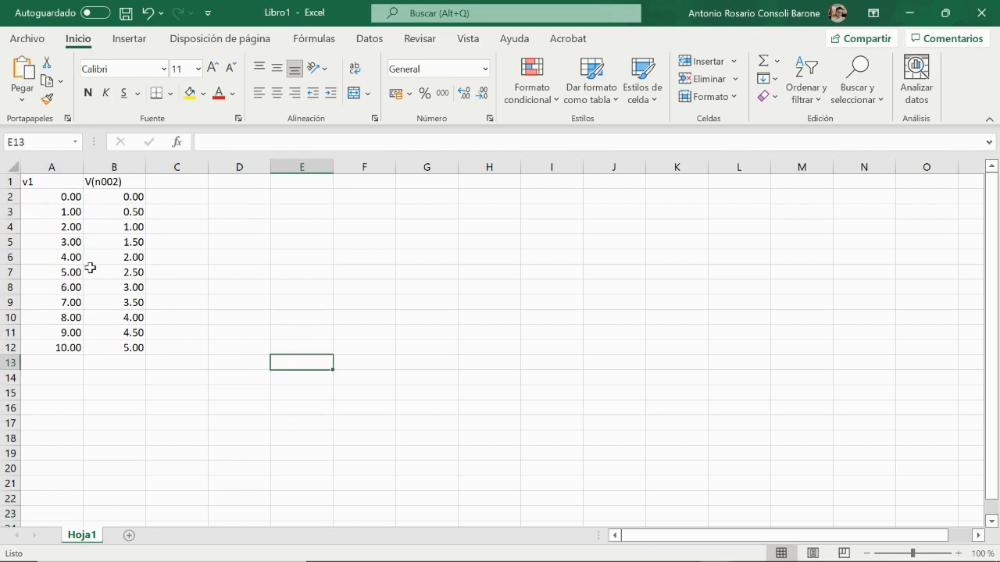
- Make the row for the 5 V input, cells A7:B7, bold
left_click_drag(64, 273, 121, 273)
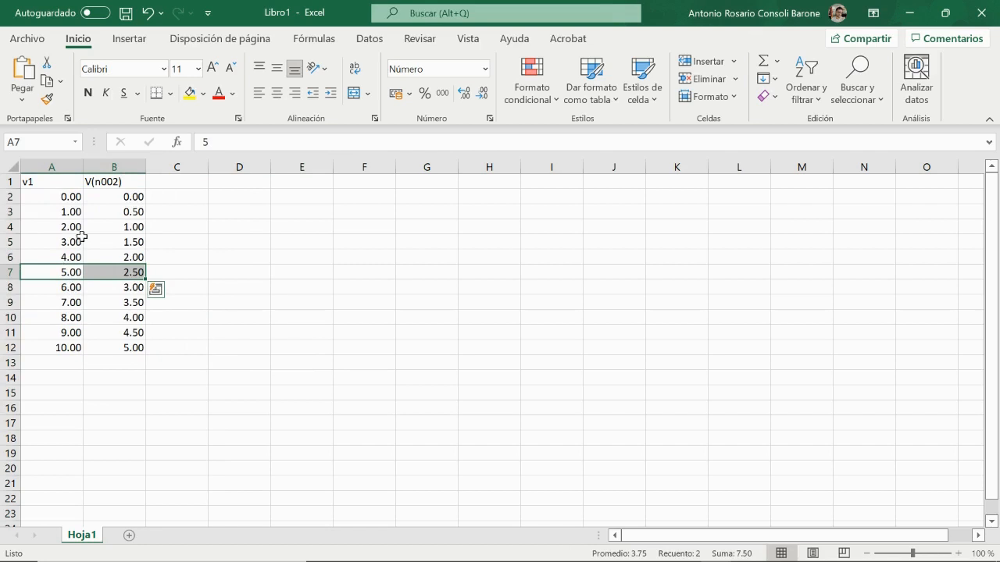
left_click(88, 93)
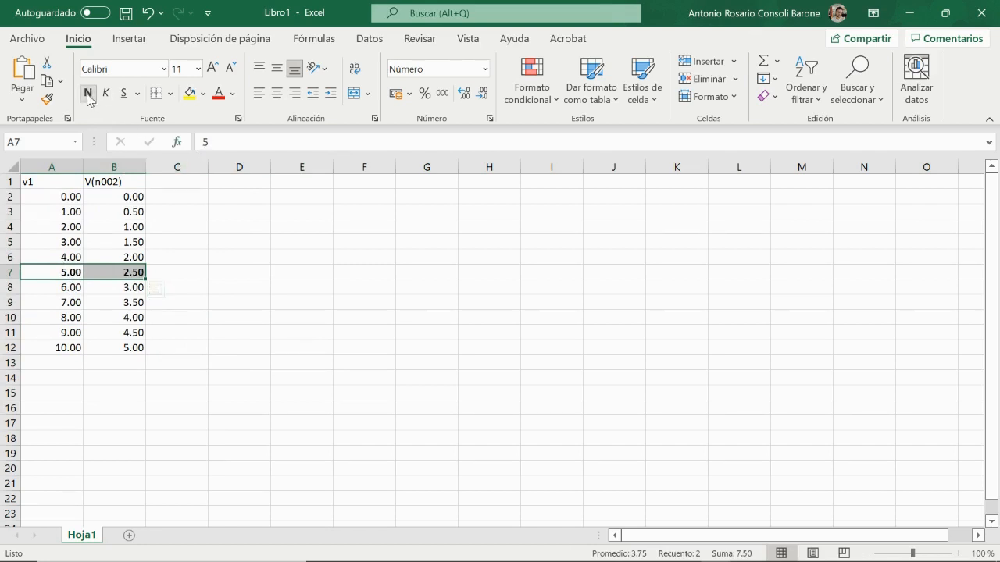